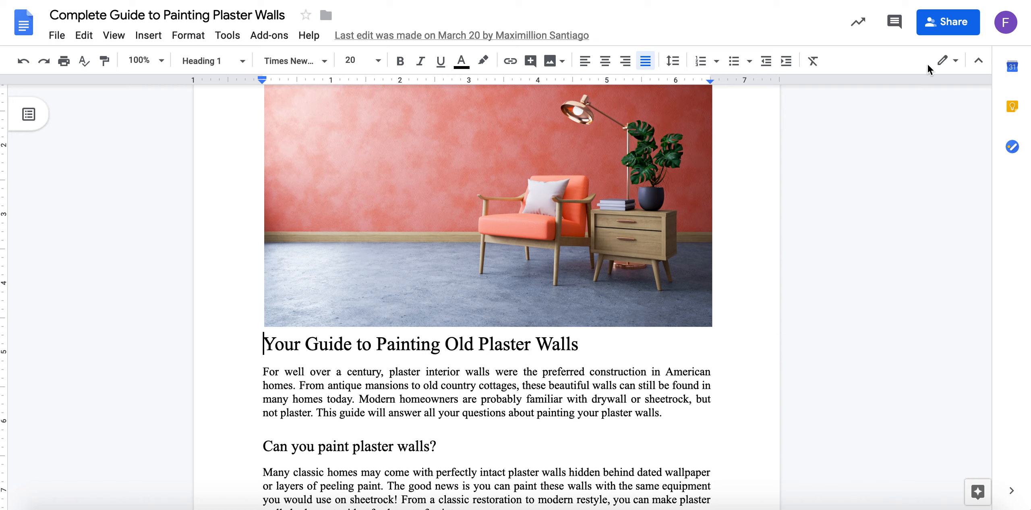
click(954, 65)
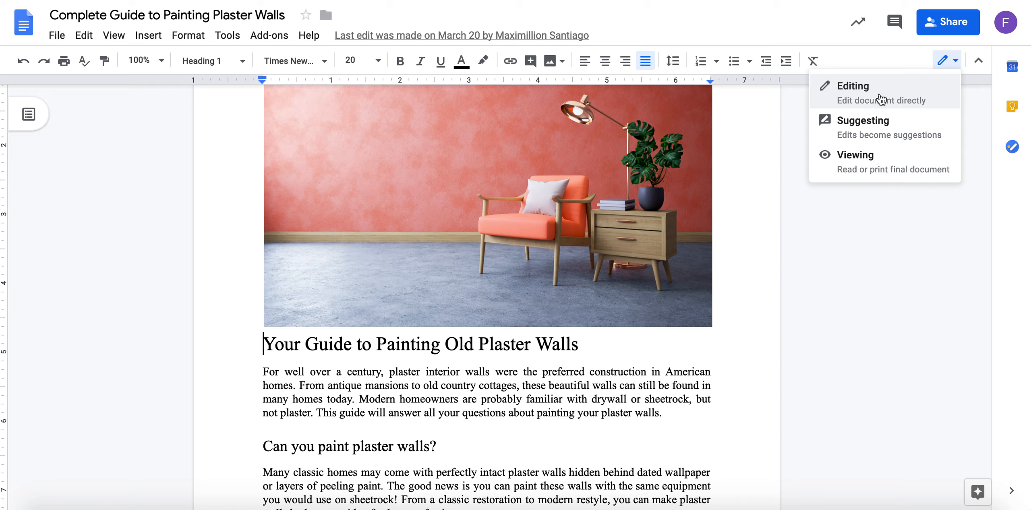
click(325, 399)
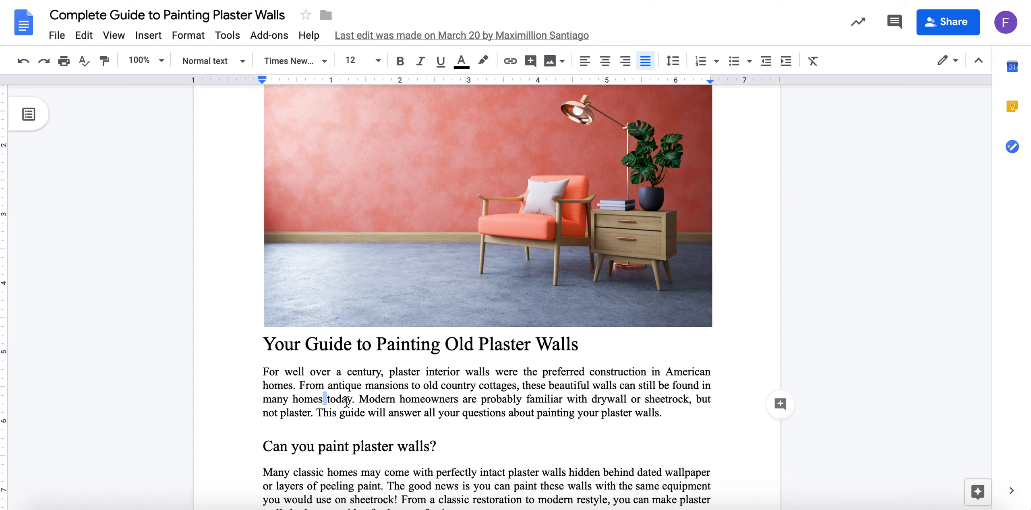
click(270, 343)
scroll(269, 344, up, 2)
click(269, 343)
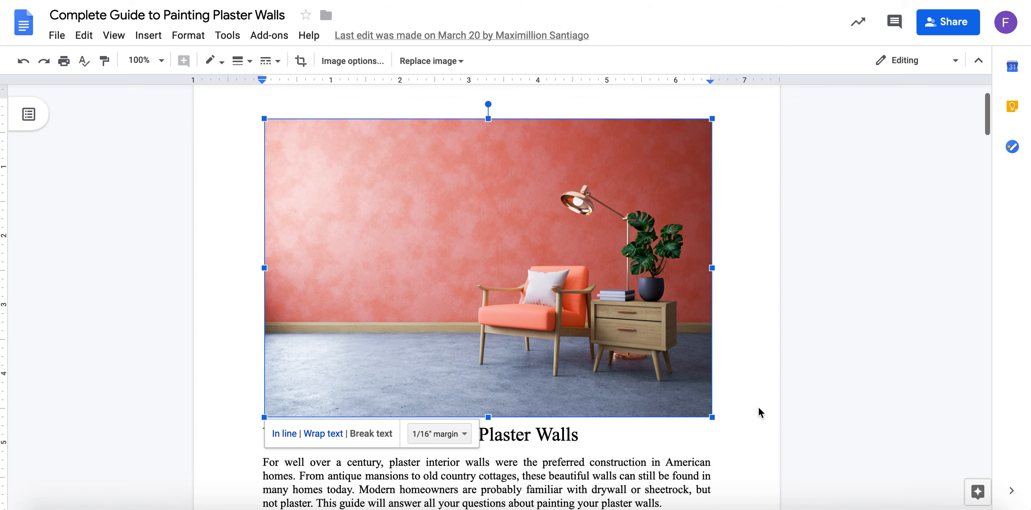
key(Escape)
scroll(652, 406, down, 2)
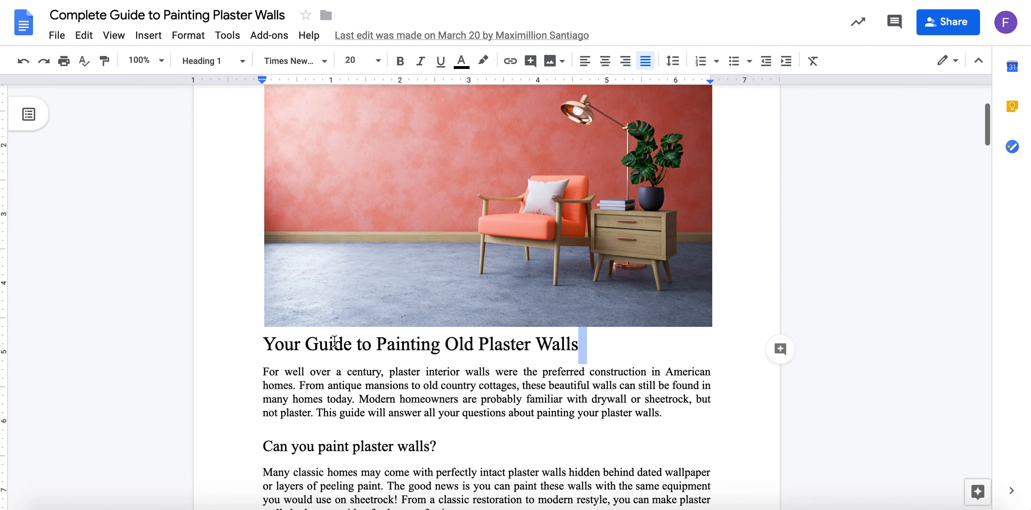
scroll(447, 345, up, 2)
click(447, 347)
scroll(523, 354, down, 3)
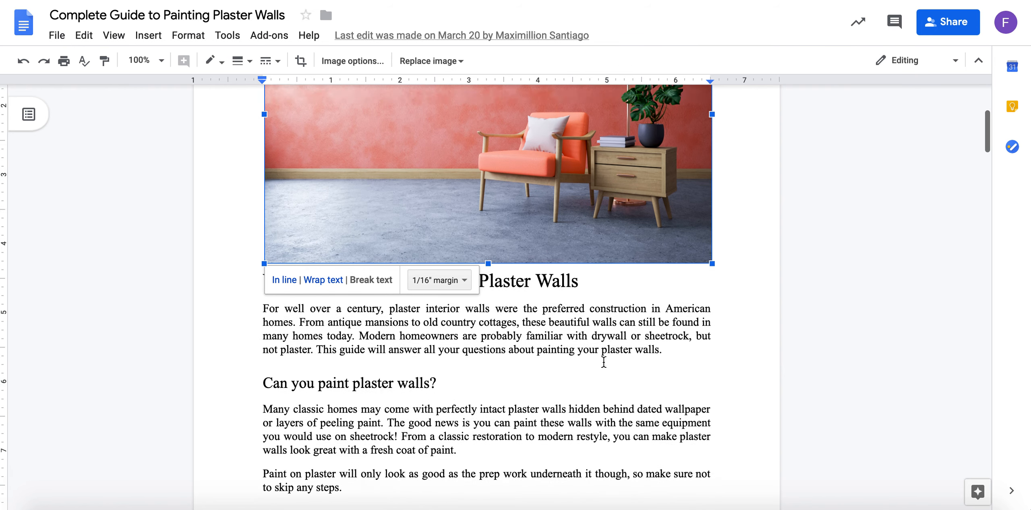
- Try deleting the word "Old" directly from the heading "Your Guide to Painting Old Plaster Walls", and undo the deletion
click(604, 361)
click(474, 232)
scroll(475, 235, up, 5)
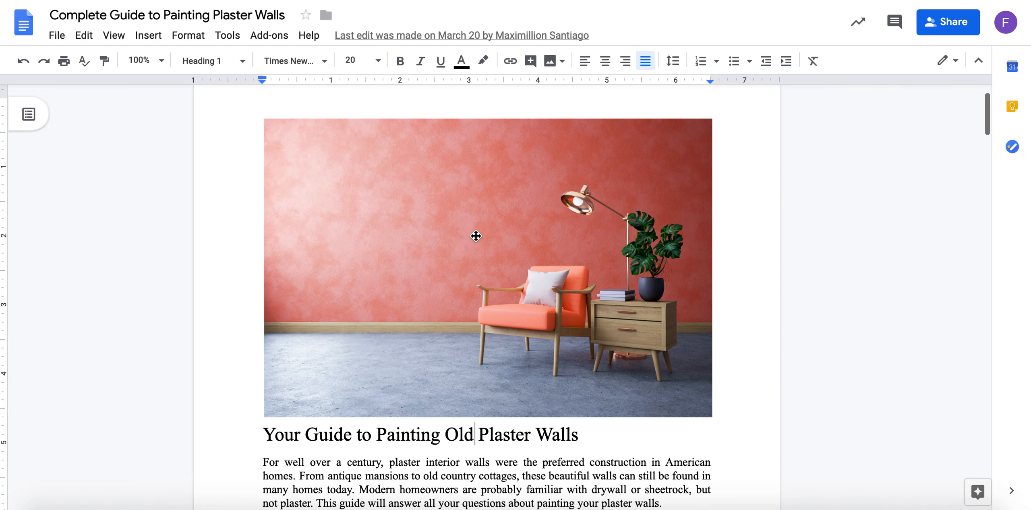
key(BackSpace)
key(BackSpace)
key(BackSpace)
key(BackSpace)
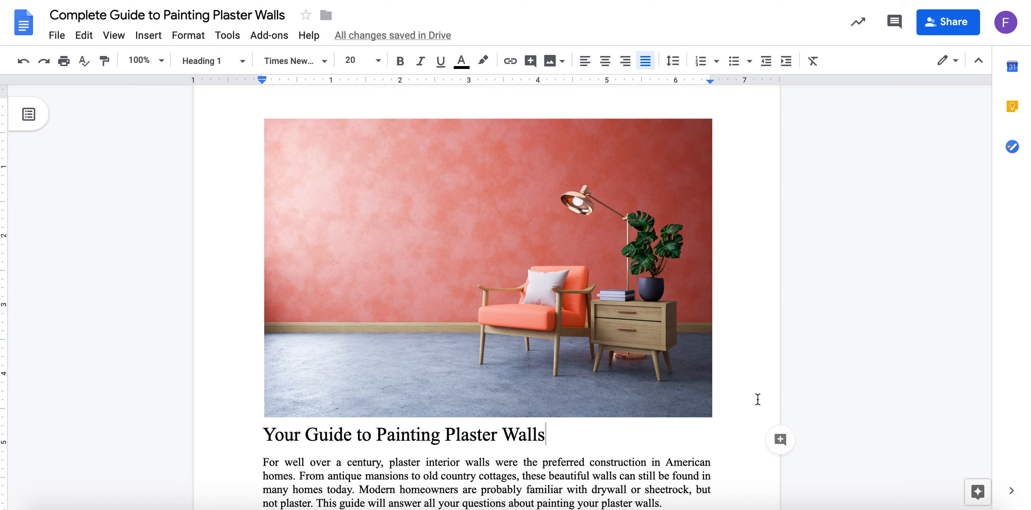
scroll(763, 399, down, 3)
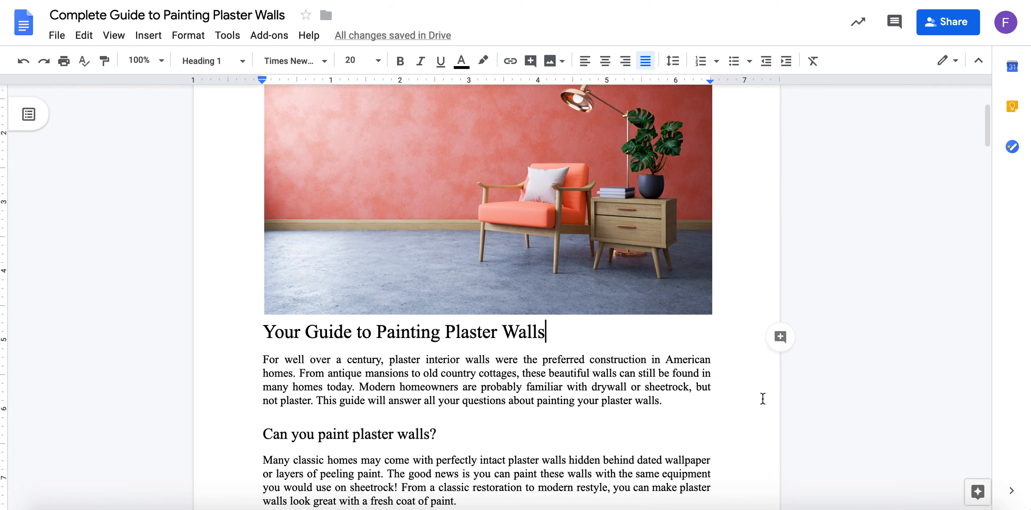
scroll(763, 398, up, 2)
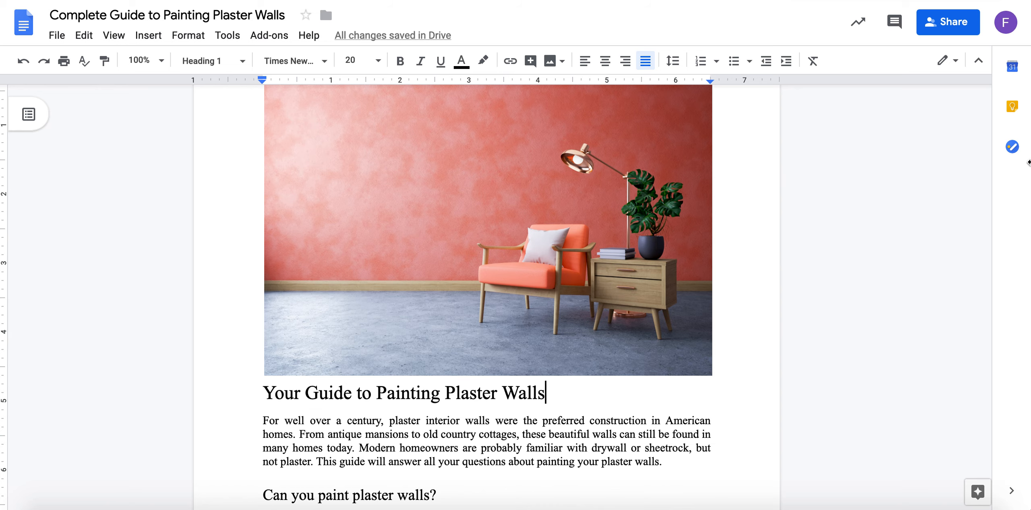
key(ctrl+z)
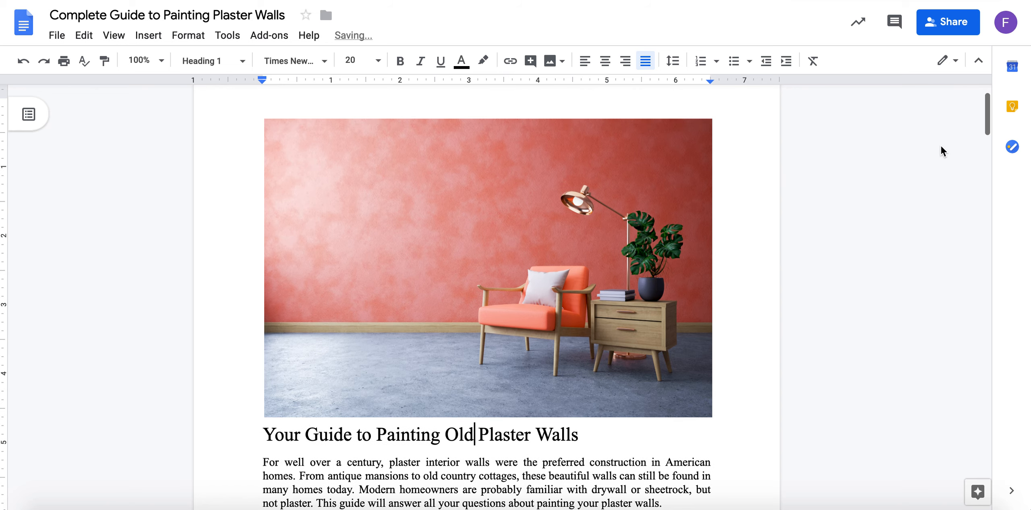
- Switch the document to Suggesting mode and suggest deleting the word "Old" from the main heading
click(955, 62)
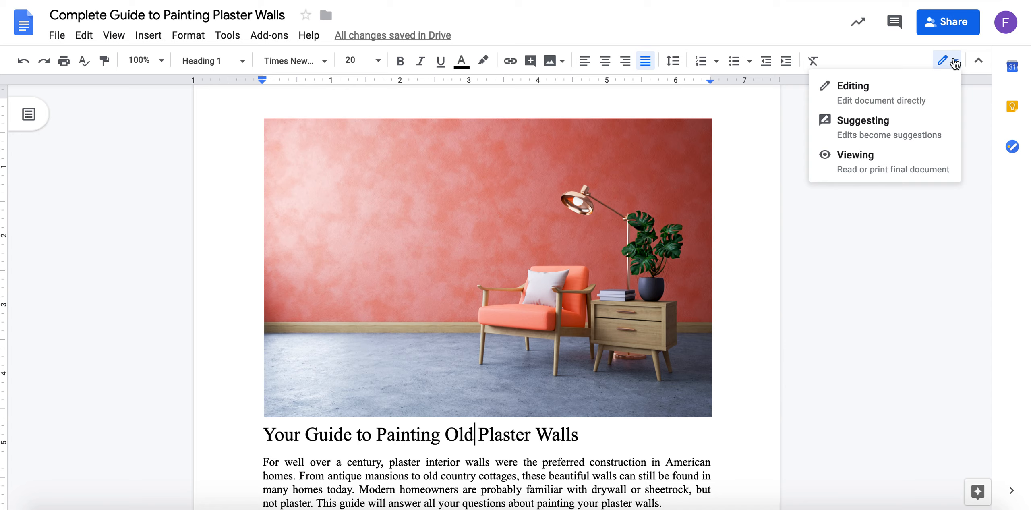
click(907, 128)
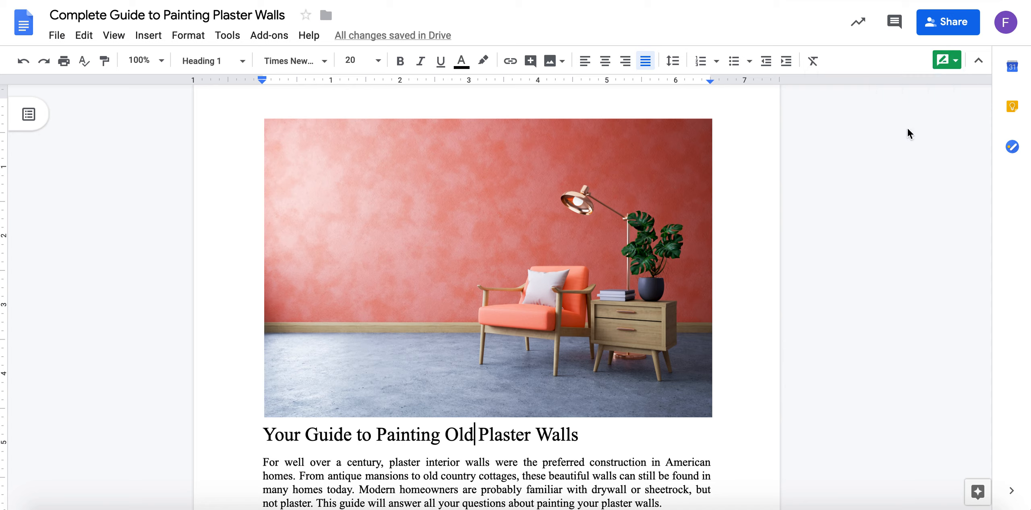
double_click(452, 437)
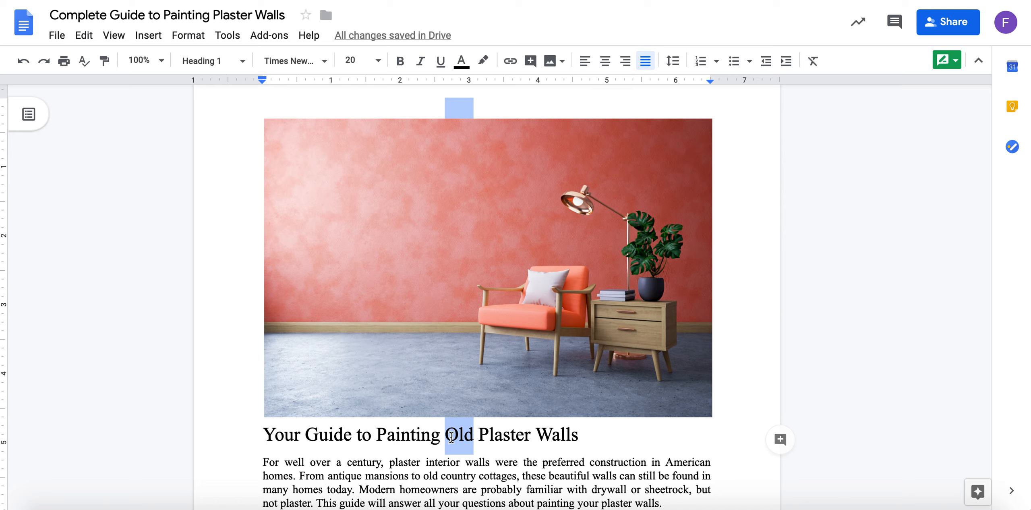
key(BackSpace)
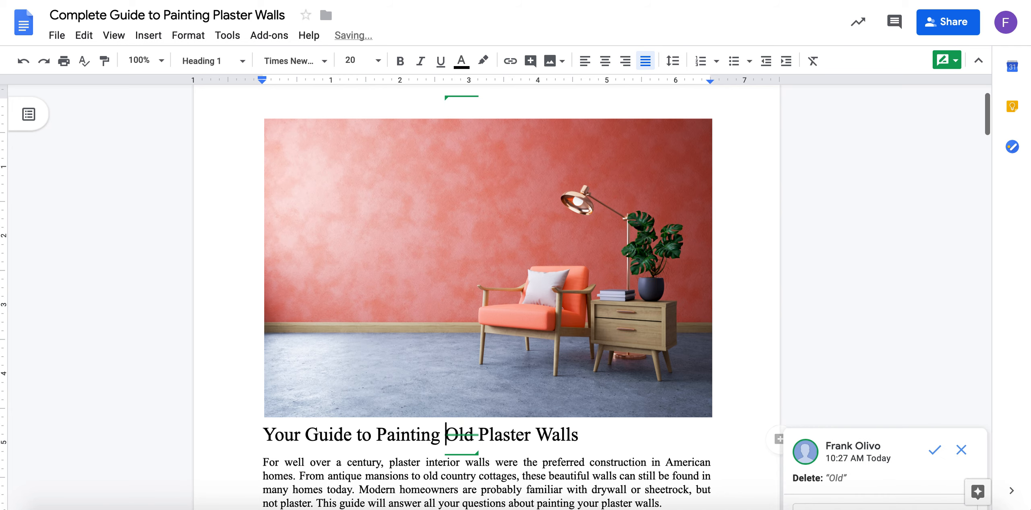
- Reply "We should leave it" to the suggested deletion of "Old" and reject that suggestion
scroll(454, 437, down, 4)
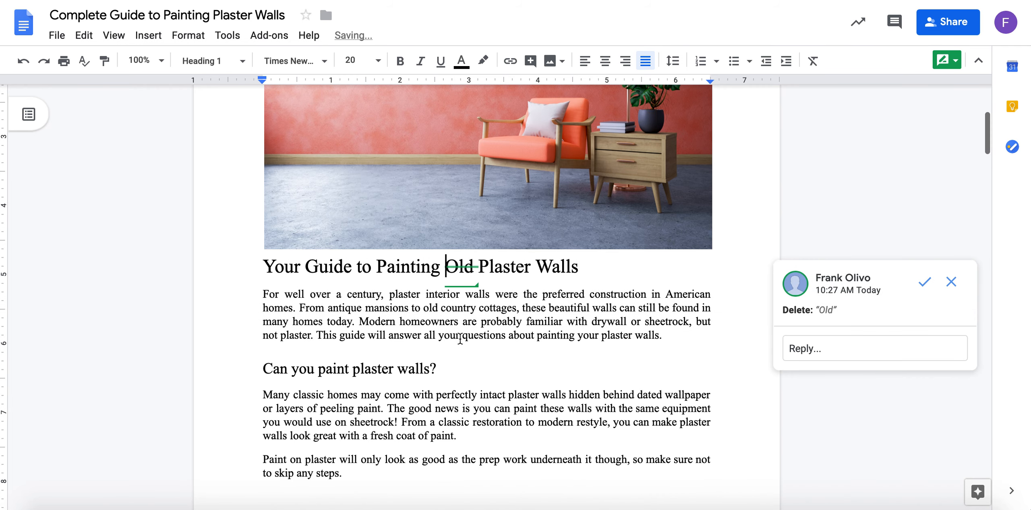
click(459, 335)
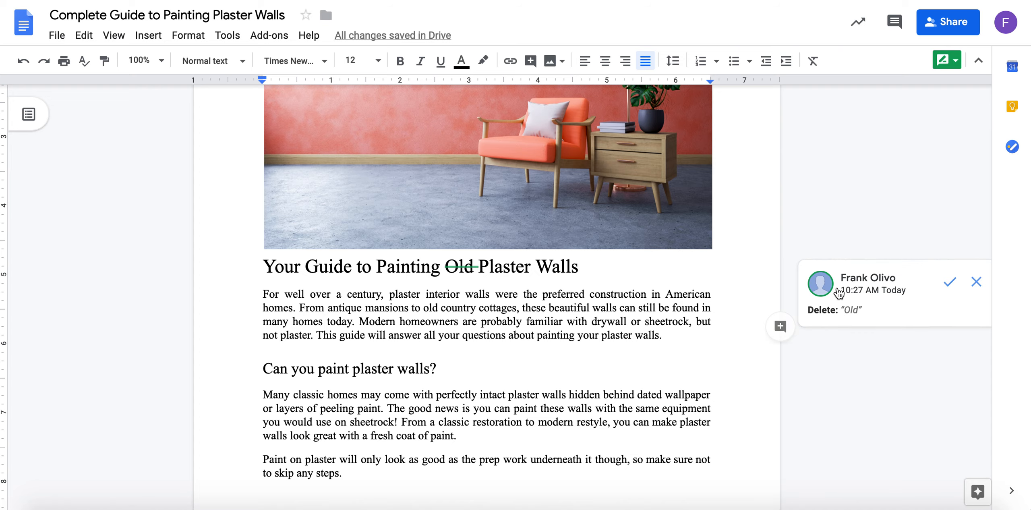
click(901, 321)
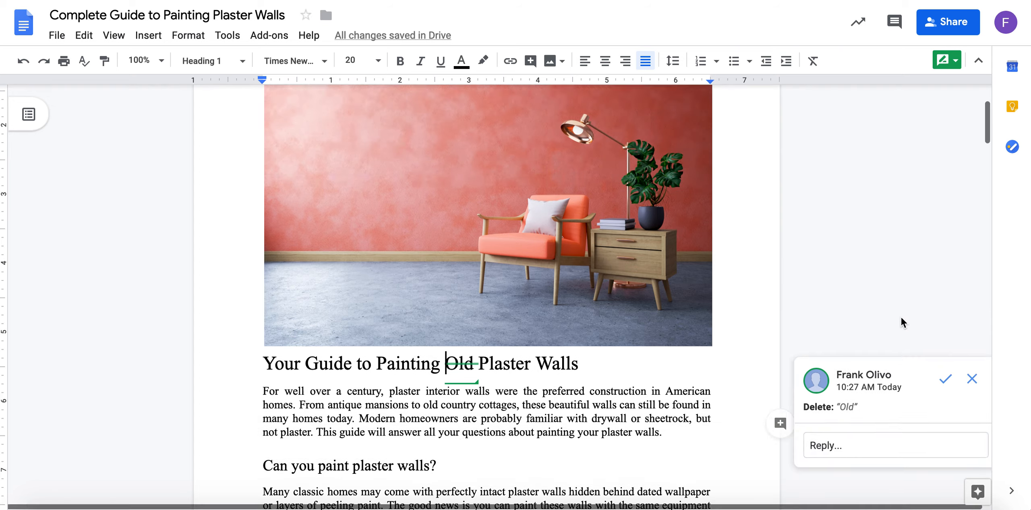
click(851, 340)
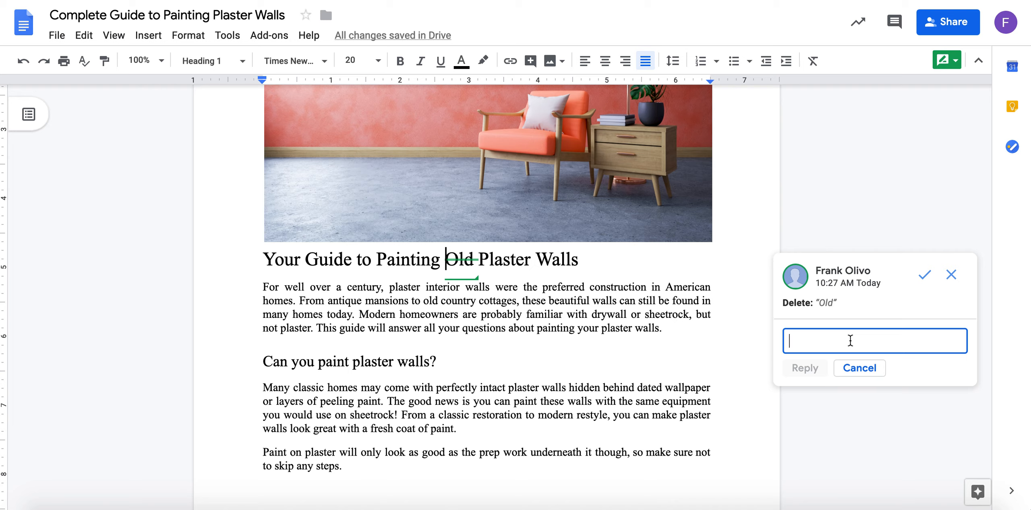
text(We s)
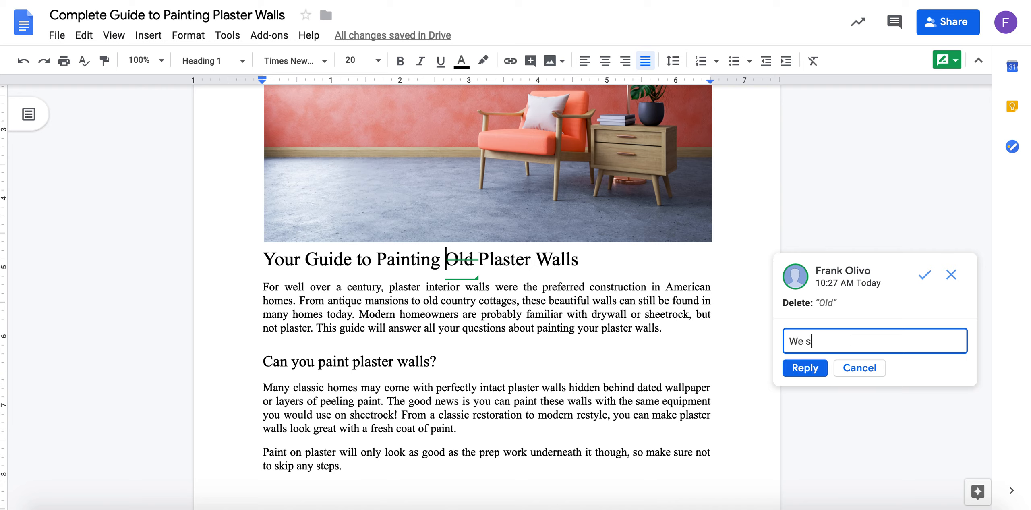
text(hould leave it)
click(819, 377)
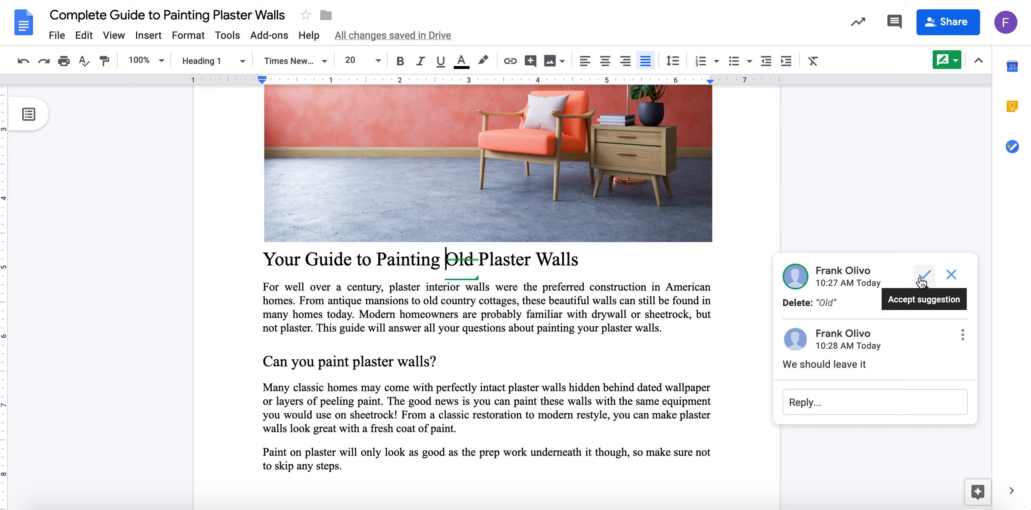
click(951, 274)
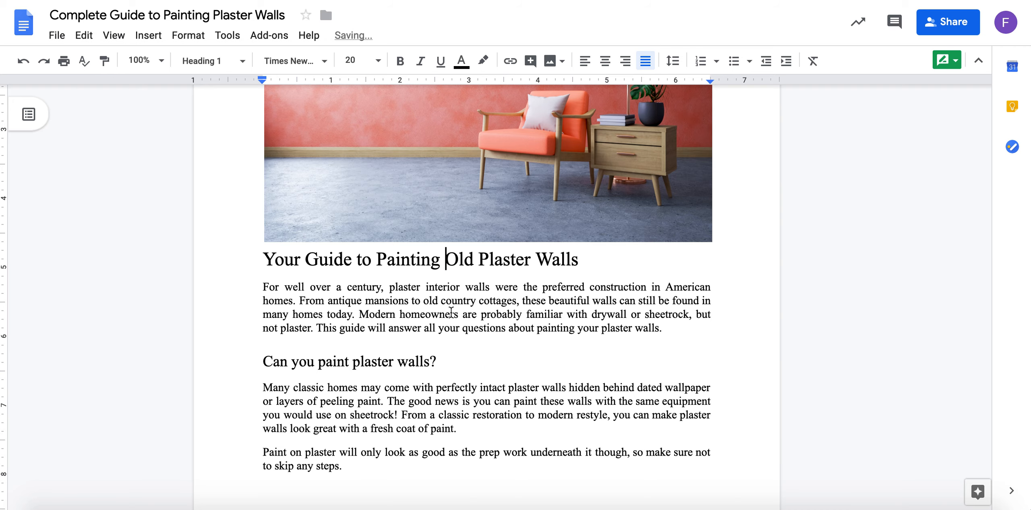
- Add the comment "I can leave a comment about the entire section" to the text from the Safety Tip through the Chemical Strippers bullet
scroll(441, 299, down, 3)
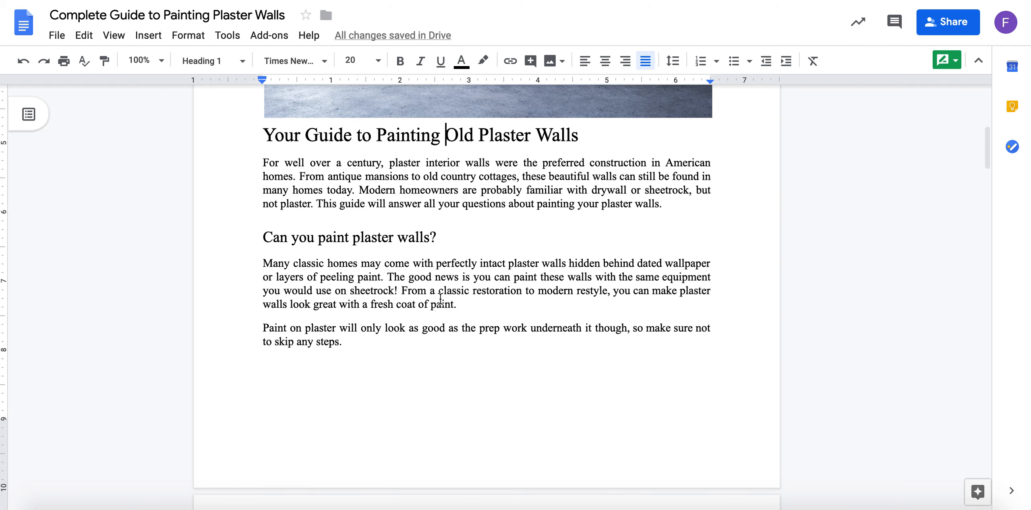
scroll(441, 299, down, 2)
double_click(428, 289)
scroll(297, 241, up, 1)
scroll(255, 240, down, 10)
drag(259, 153, 732, 276)
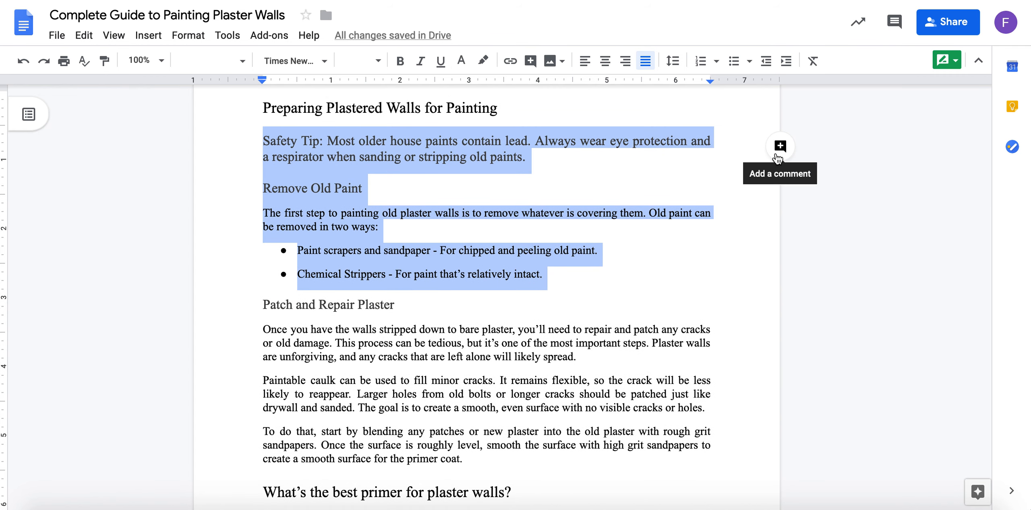
click(777, 155)
text(I can l)
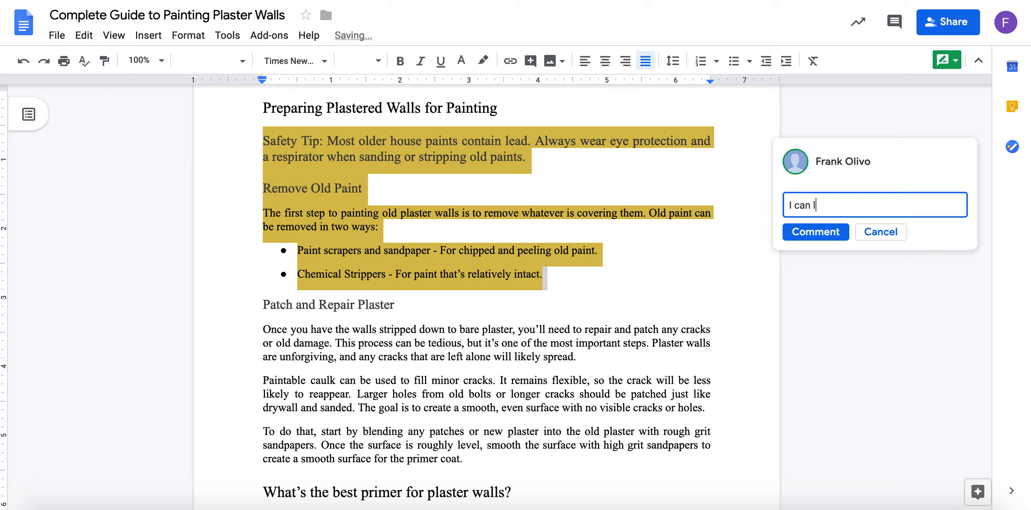
text(eave a comment)
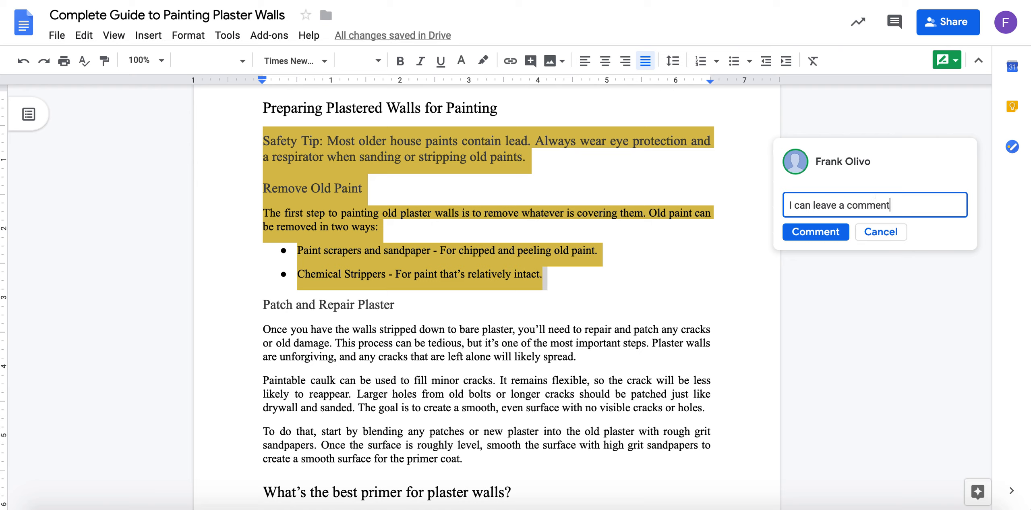
text( about the entire section)
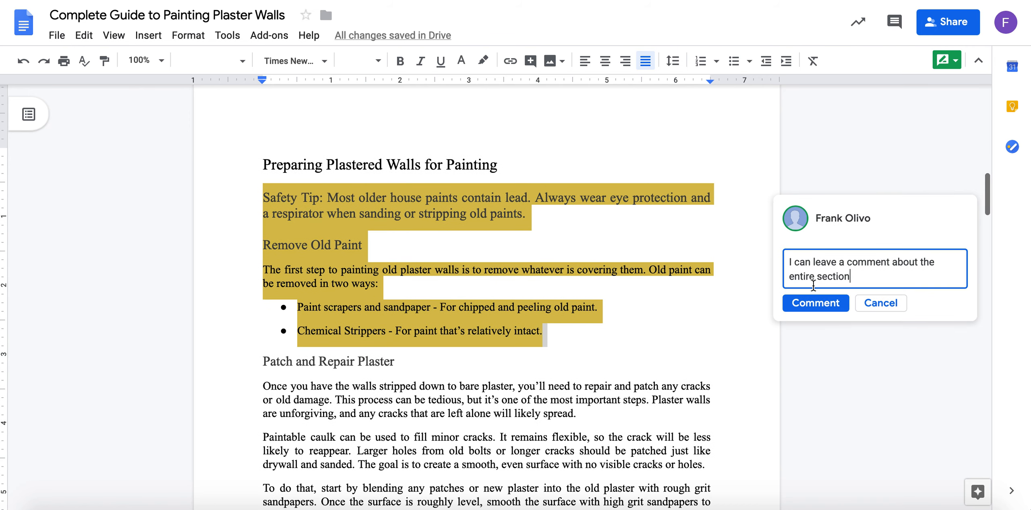
click(807, 308)
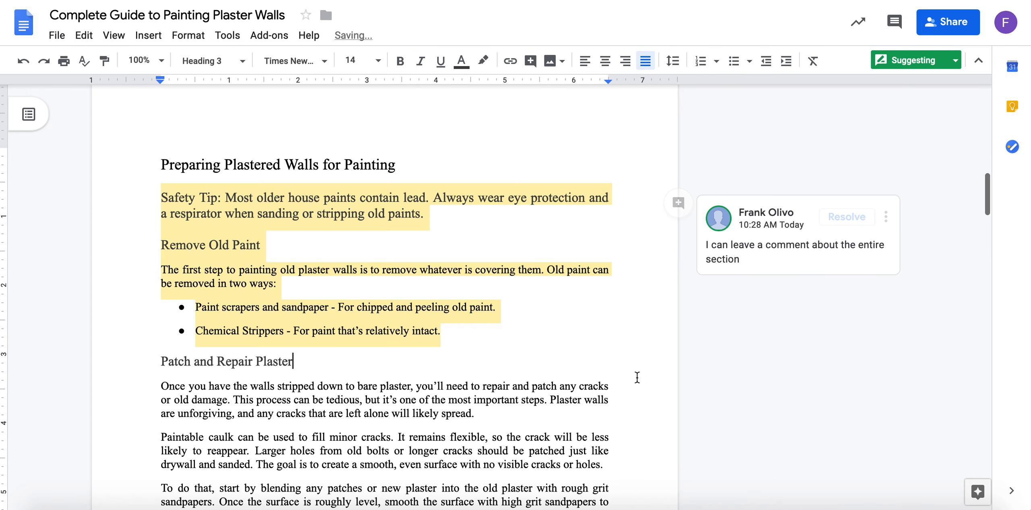
- Reply "This is a conversation" to the comment on the Safety Tip and Remove Old Paint section
click(794, 251)
click(746, 308)
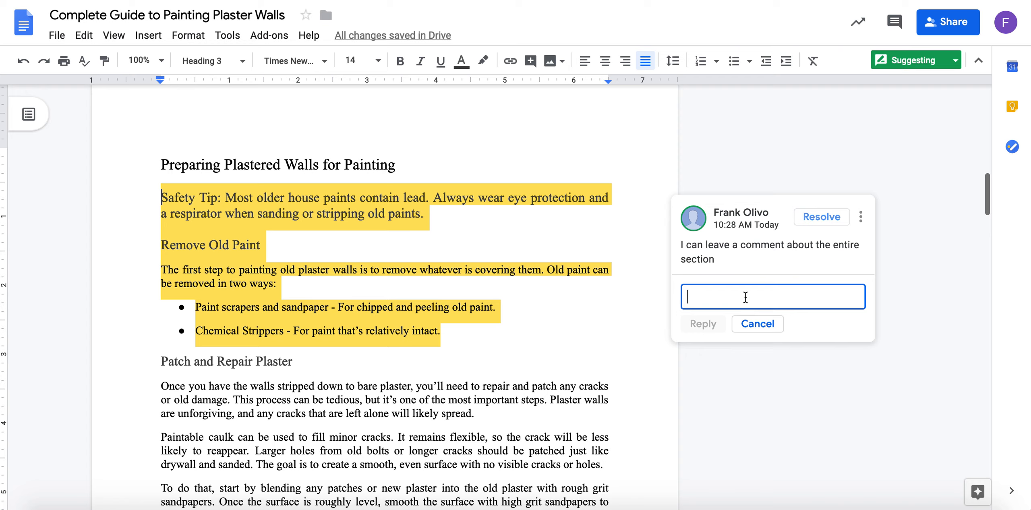
text(This is a conversation)
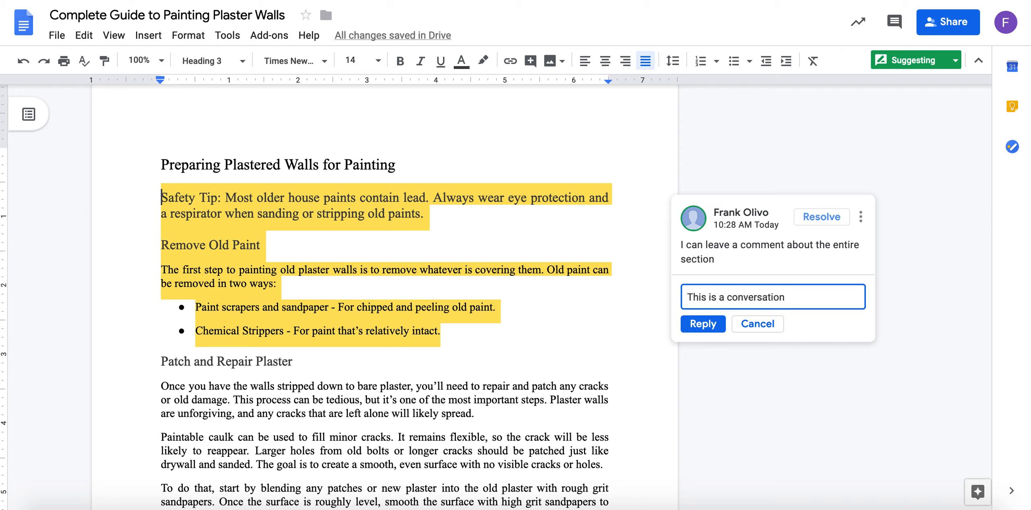
click(704, 325)
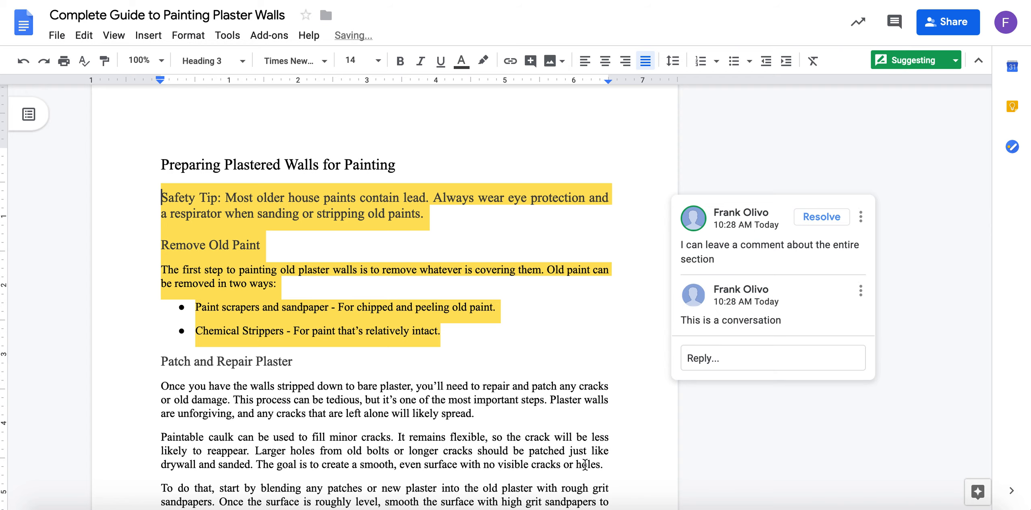
click(554, 444)
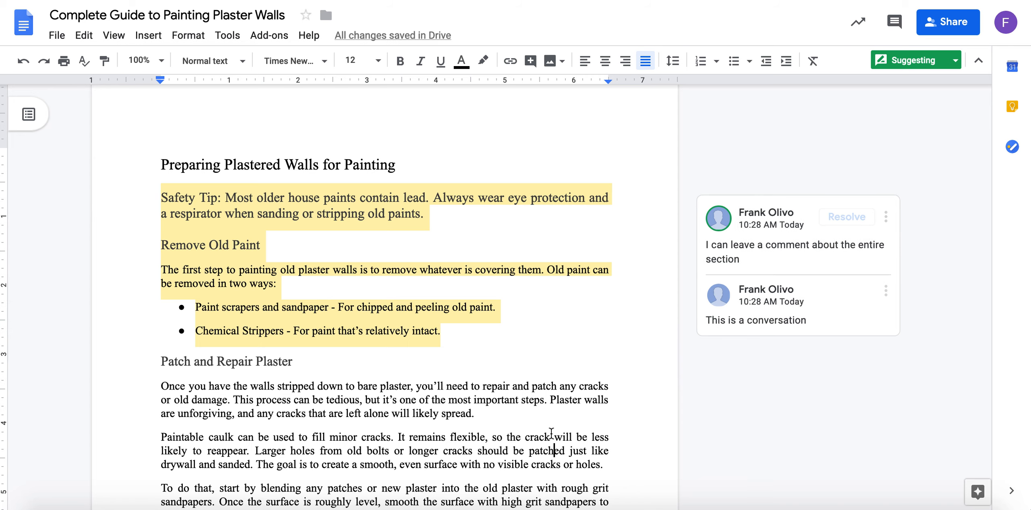
- Select "plaster walls" in the paragraph on patched and primed walls under "What kind of paint should I use on plaster walls?" and start inserting a link
scroll(637, 337, down, 5)
scroll(637, 337, down, 15)
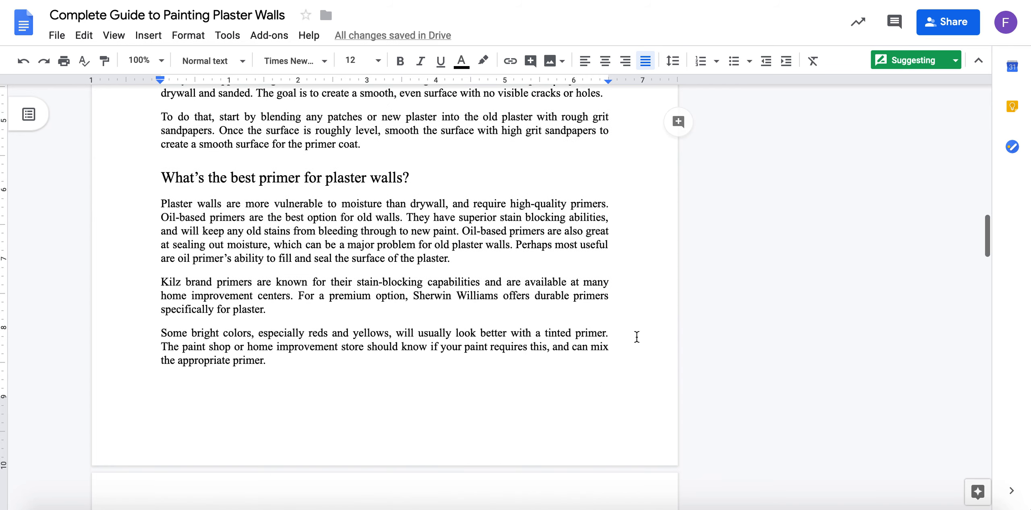
scroll(637, 337, down, 8)
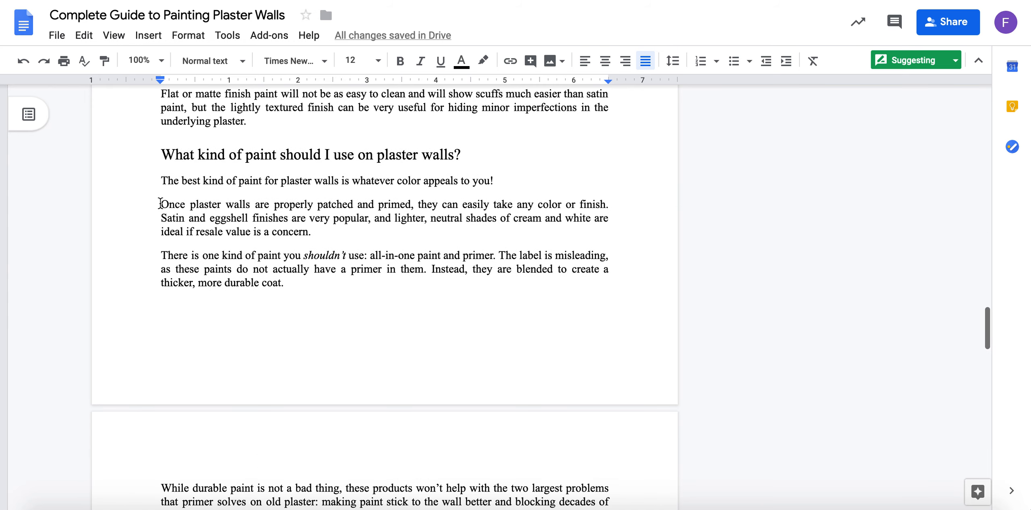
drag(190, 204, 254, 204)
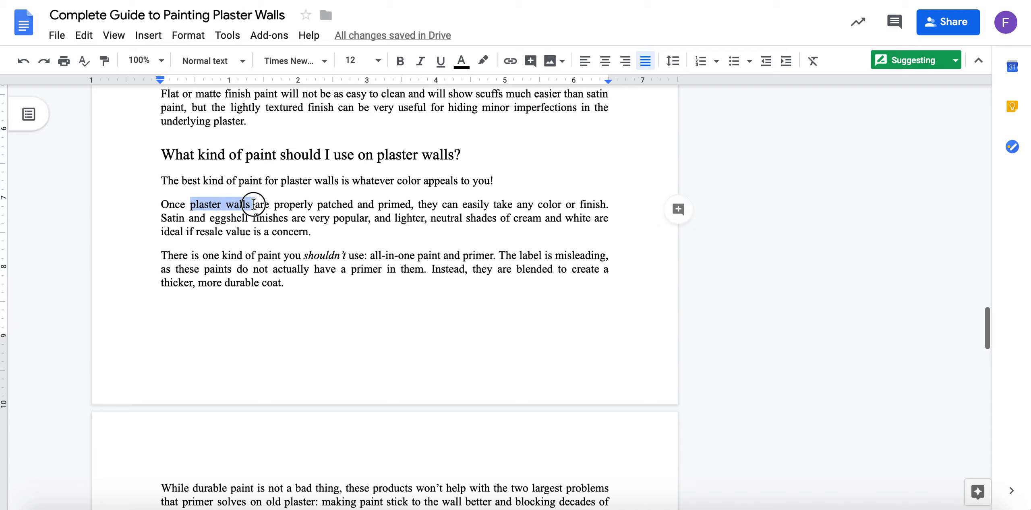
click(511, 62)
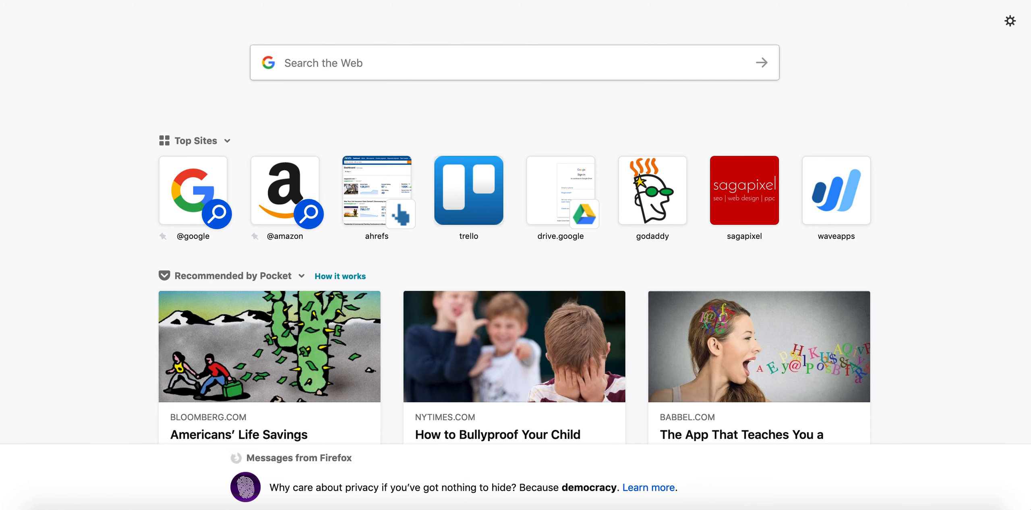
- In a new browser tab, search the web for "plaster walls" and copy the URL of the Wikipedia result "Lath and plaster"
text(plaster walls)
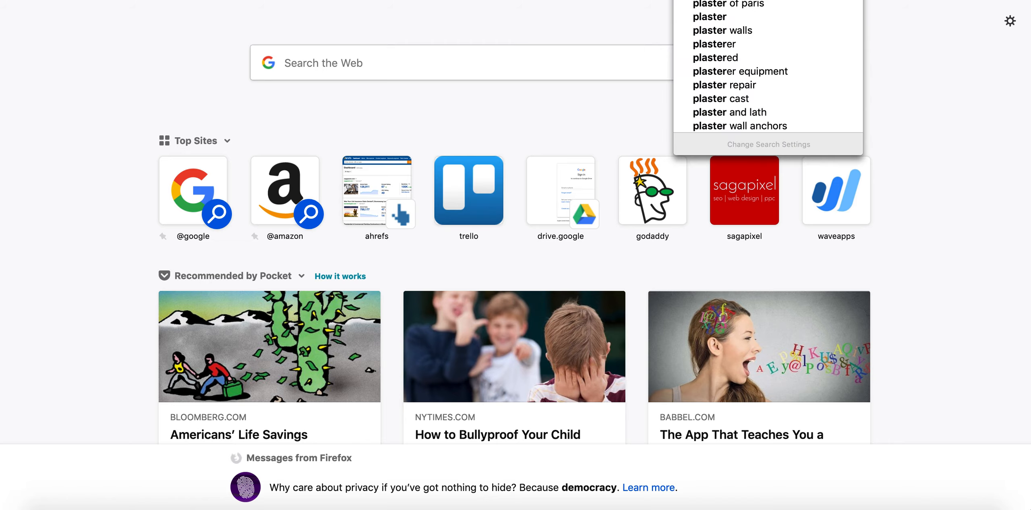
key(BackSpace)
key(BackSpace)
key(BackSpace)
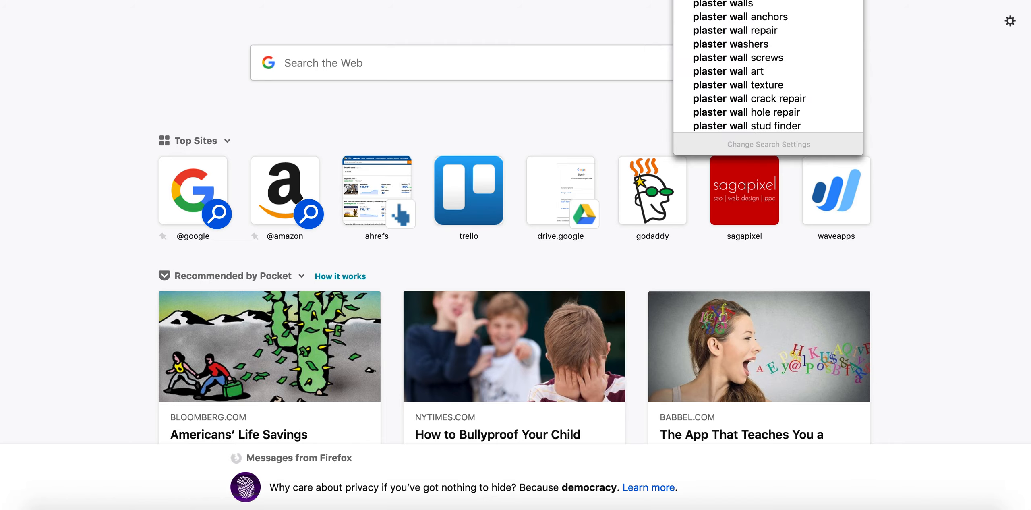
key(Return)
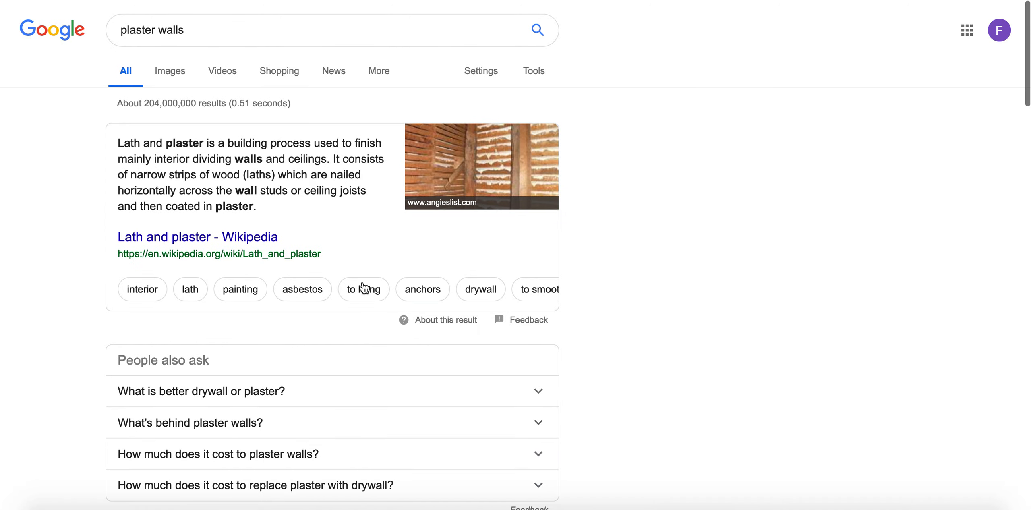
drag(115, 258, 327, 265)
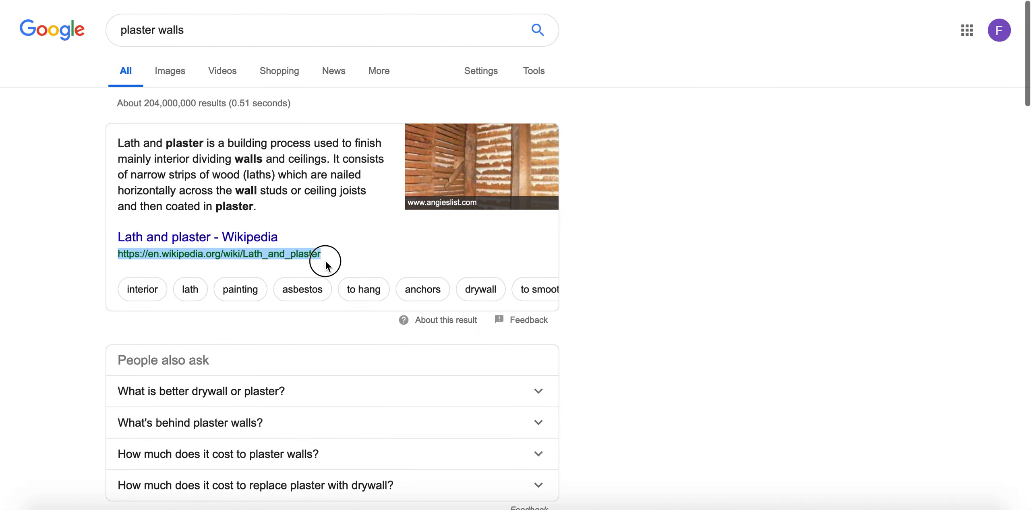
key(ctrl+c)
key(alt+Tab)
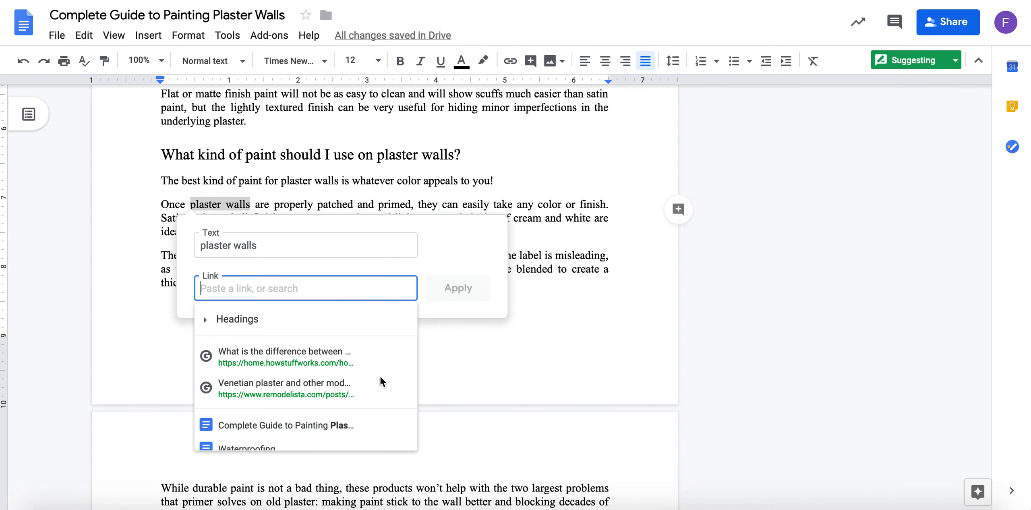
key(ctrl+v)
click(450, 290)
click(526, 269)
scroll(326, 284, up, 5)
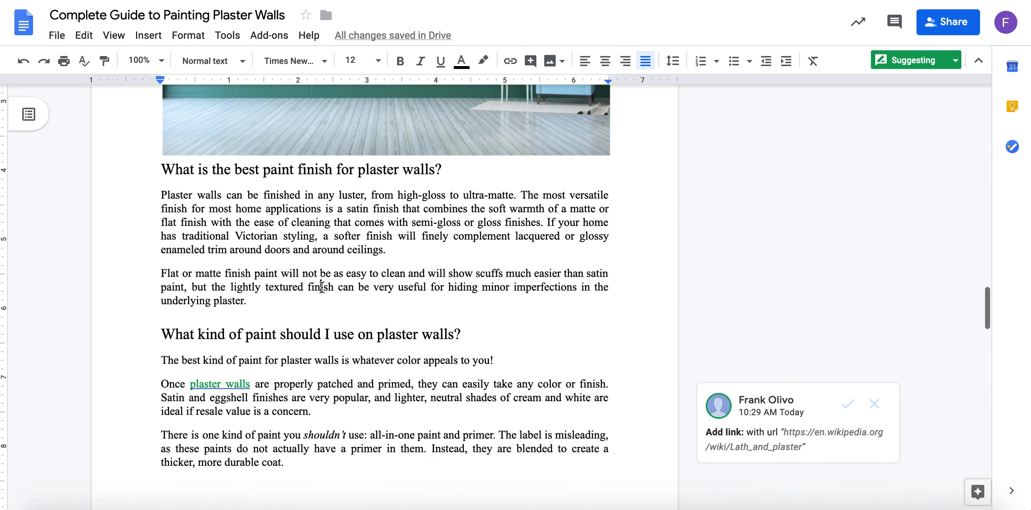
- Open the suggestion on the "plaster walls" link and switch the document from Suggesting to Editing mode
click(205, 383)
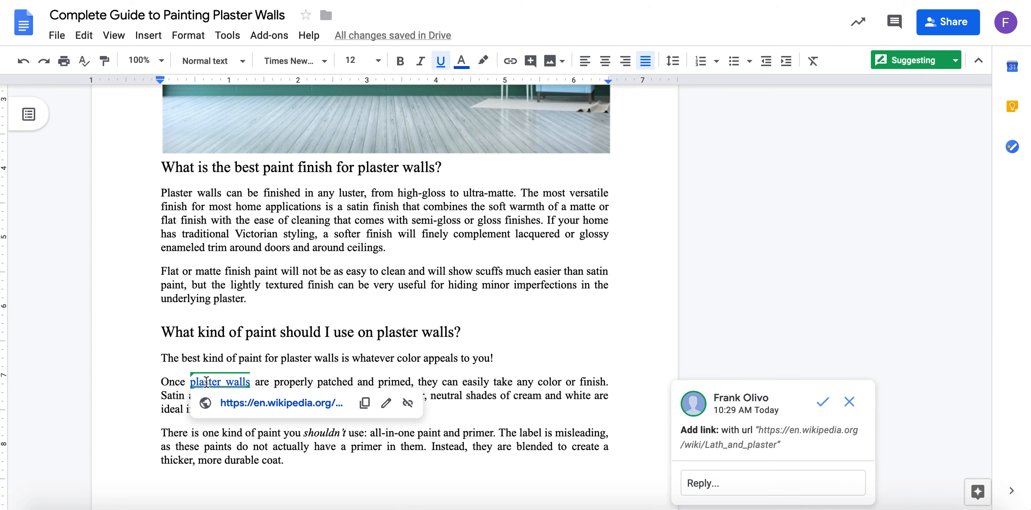
click(951, 60)
click(941, 82)
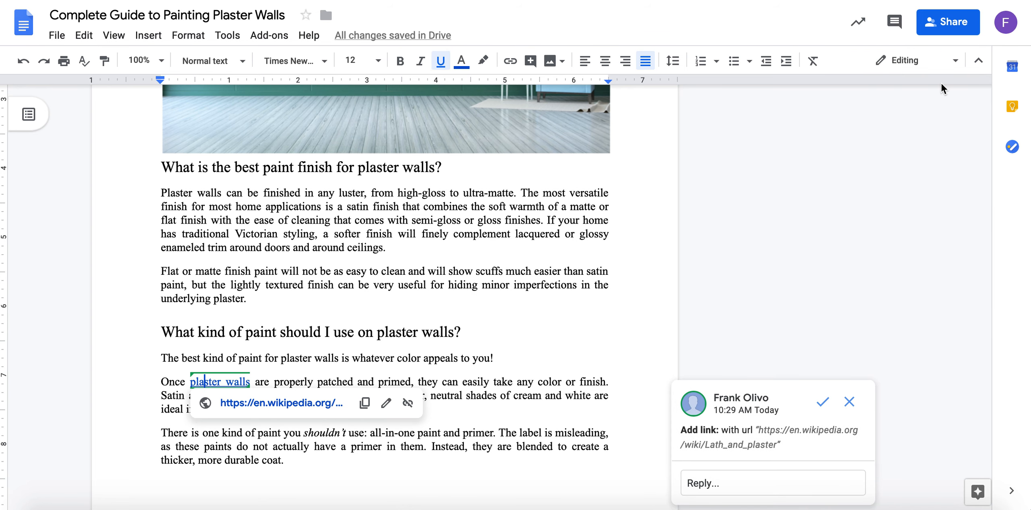
- Accept the suggestion that adds the Wikipedia link to "plaster walls"
click(396, 252)
click(228, 381)
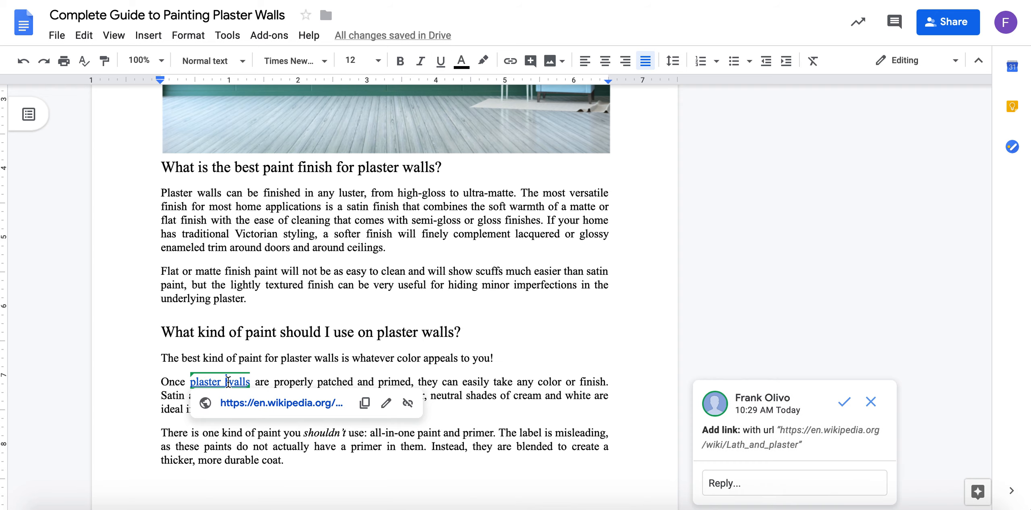
click(386, 403)
click(327, 271)
click(213, 381)
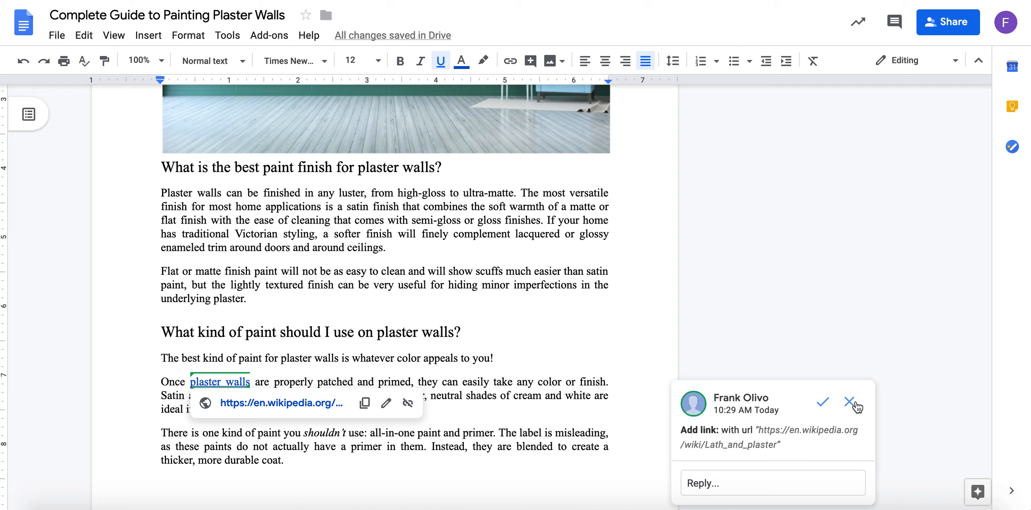
click(825, 403)
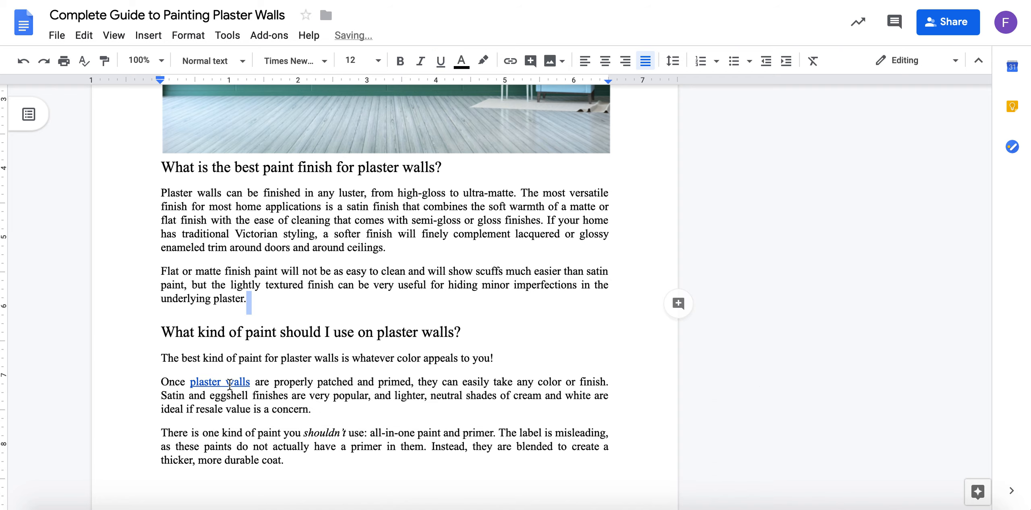
- Check the target address of the "plaster walls" link and look through the article down to "Need Help Painting Plaster Walls?"
click(203, 383)
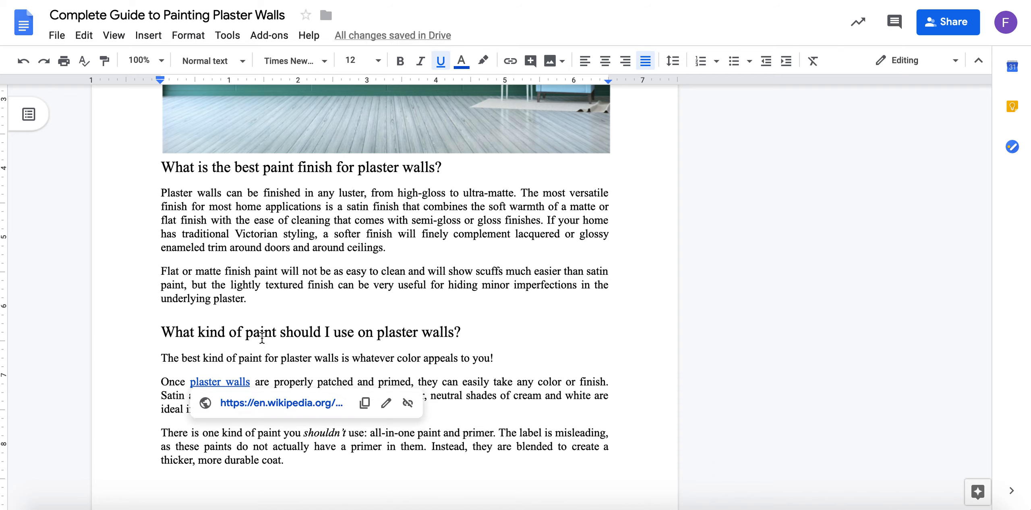
scroll(330, 300, down, 2)
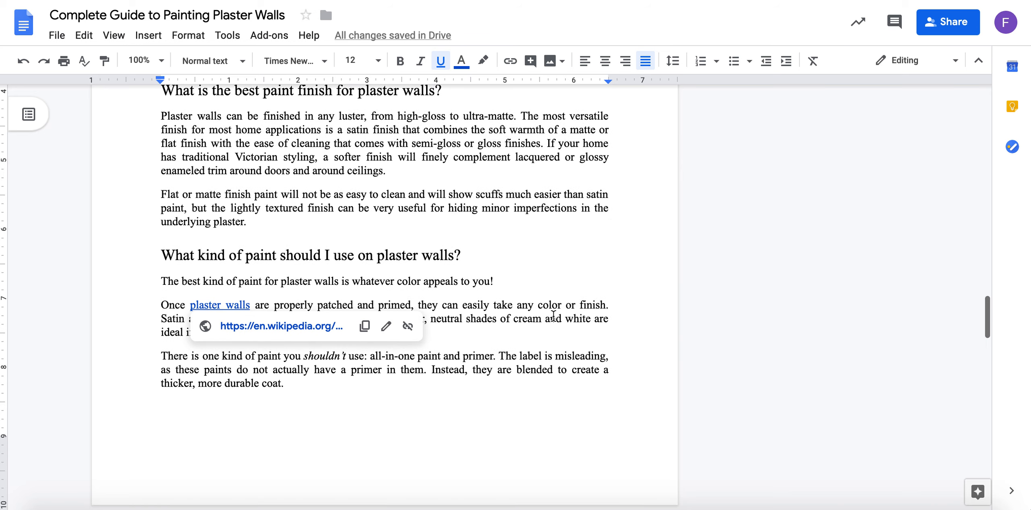
scroll(553, 316, down, 4)
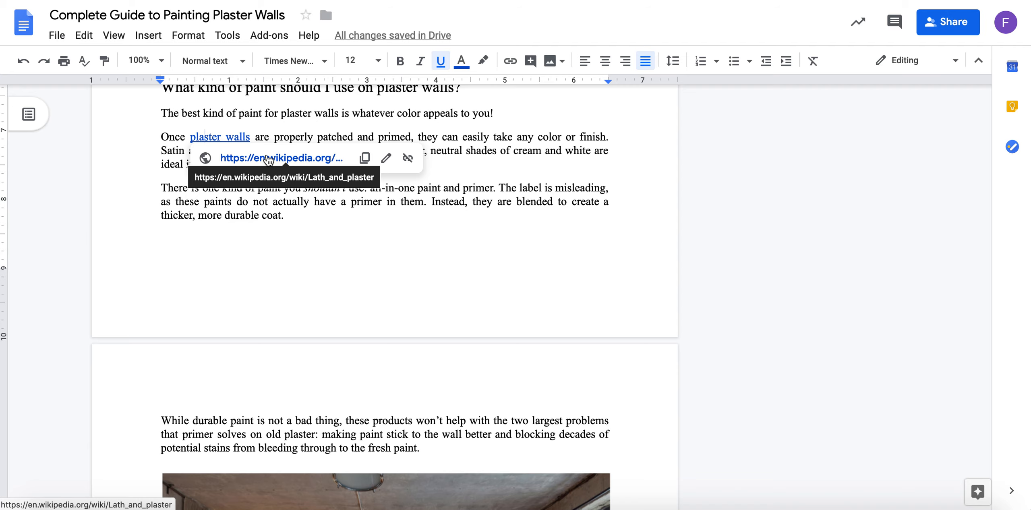
scroll(268, 158, down, 8)
scroll(267, 154, down, 10)
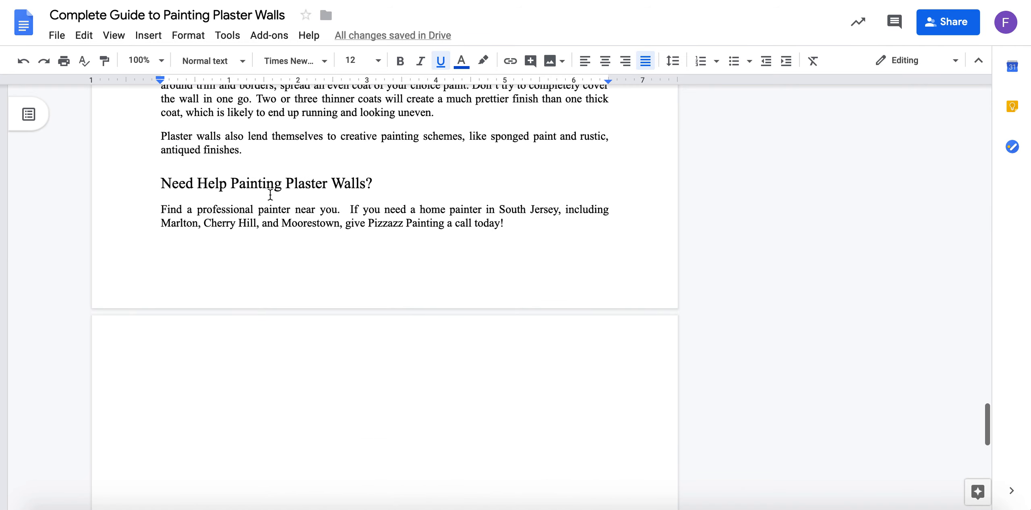